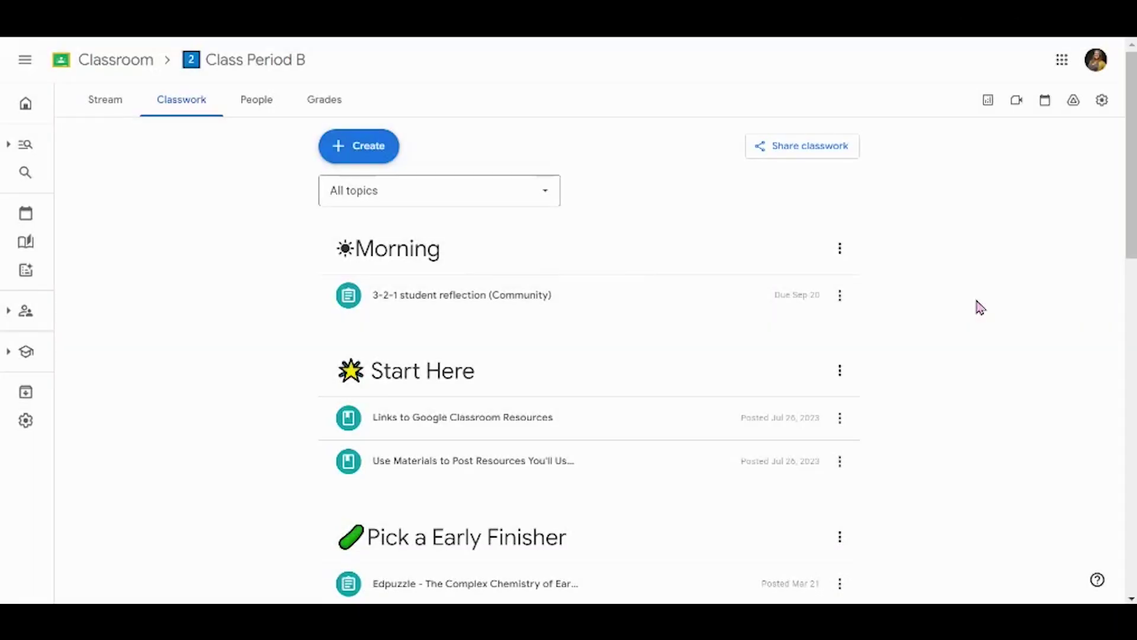
Start a new assignment for Class Period B and open the Read Along book library
{"action": "left_click", "coordinate": [202, 109]}
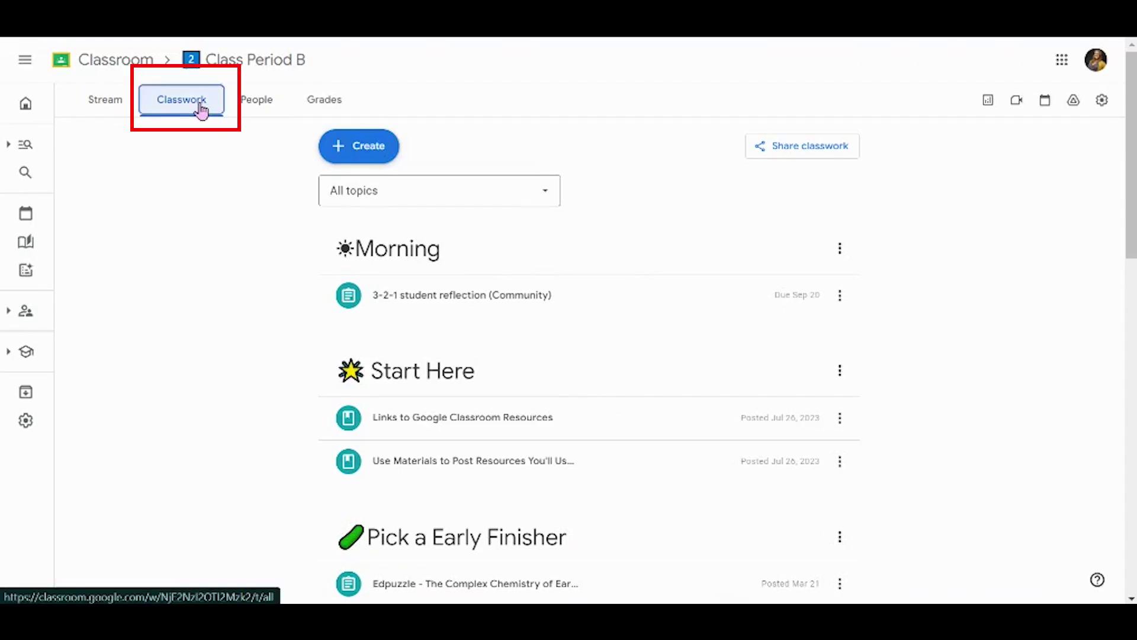
{"action": "left_click", "coordinate": [377, 157]}
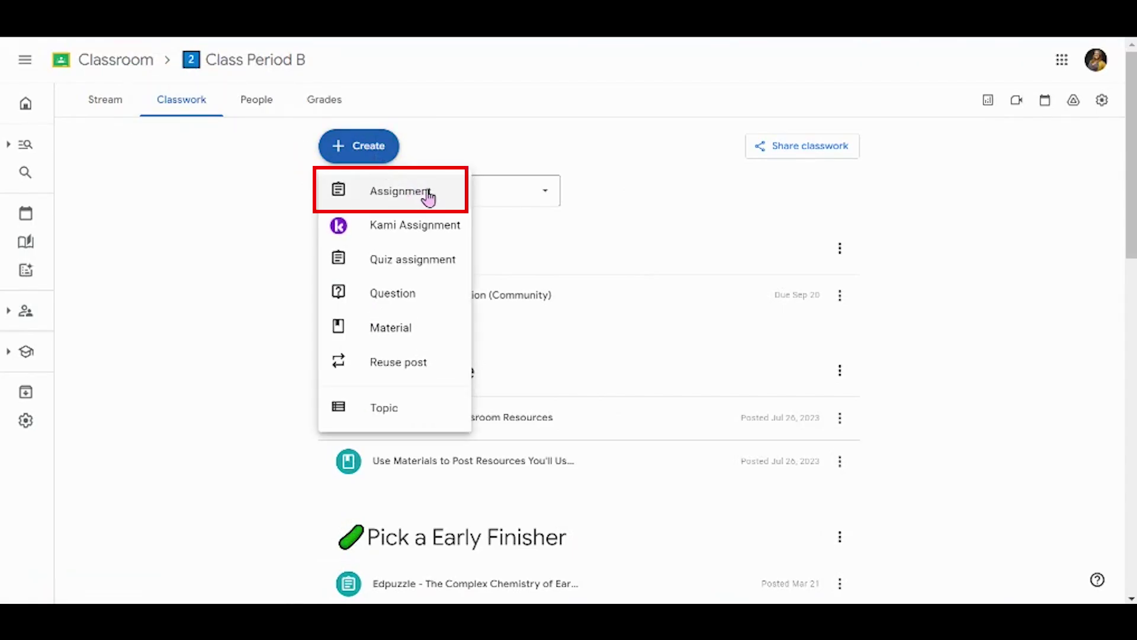
{"action": "left_click", "coordinate": [431, 196]}
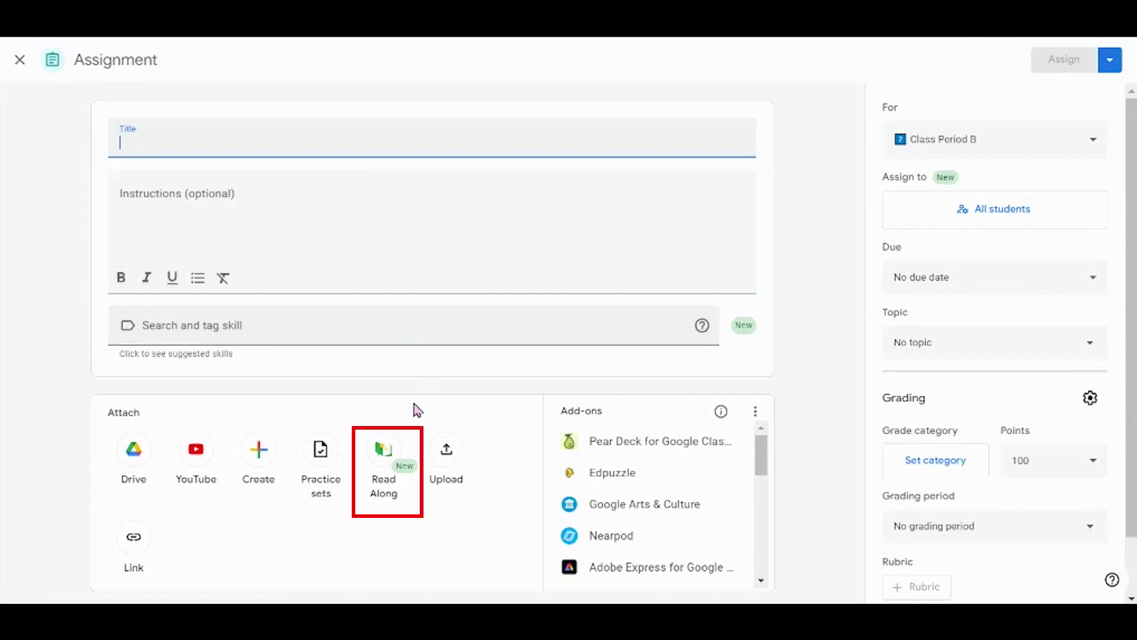
{"action": "left_click", "coordinate": [394, 464]}
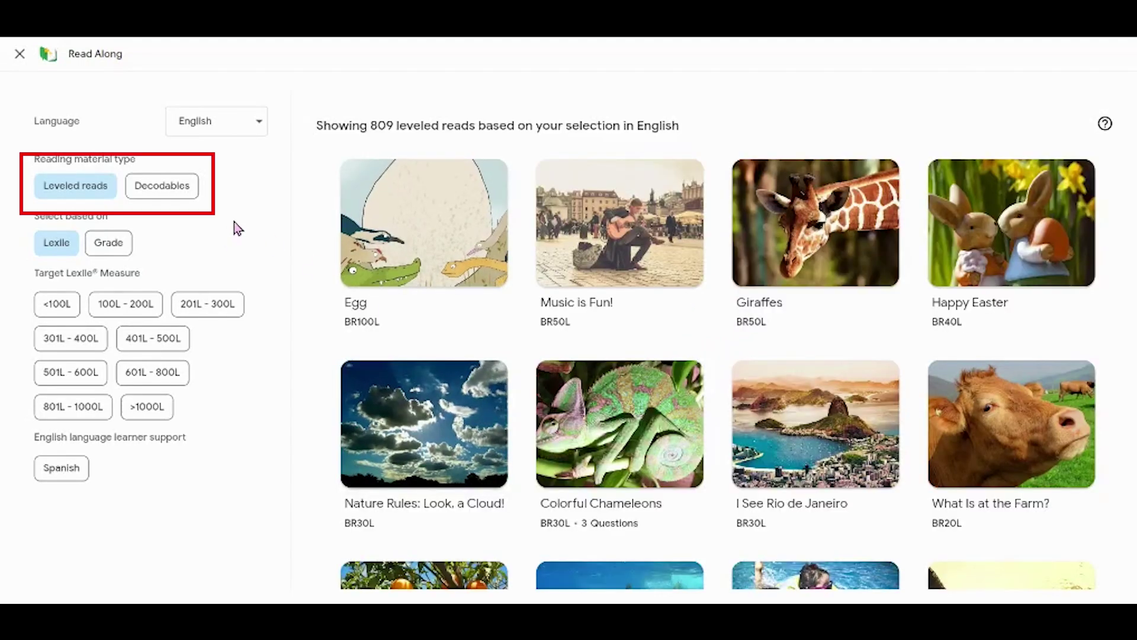
Try the Decodables, Grade and Spanish-support filters, then narrow decodables to the Contractions skill group
{"action": "left_click", "coordinate": [158, 190]}
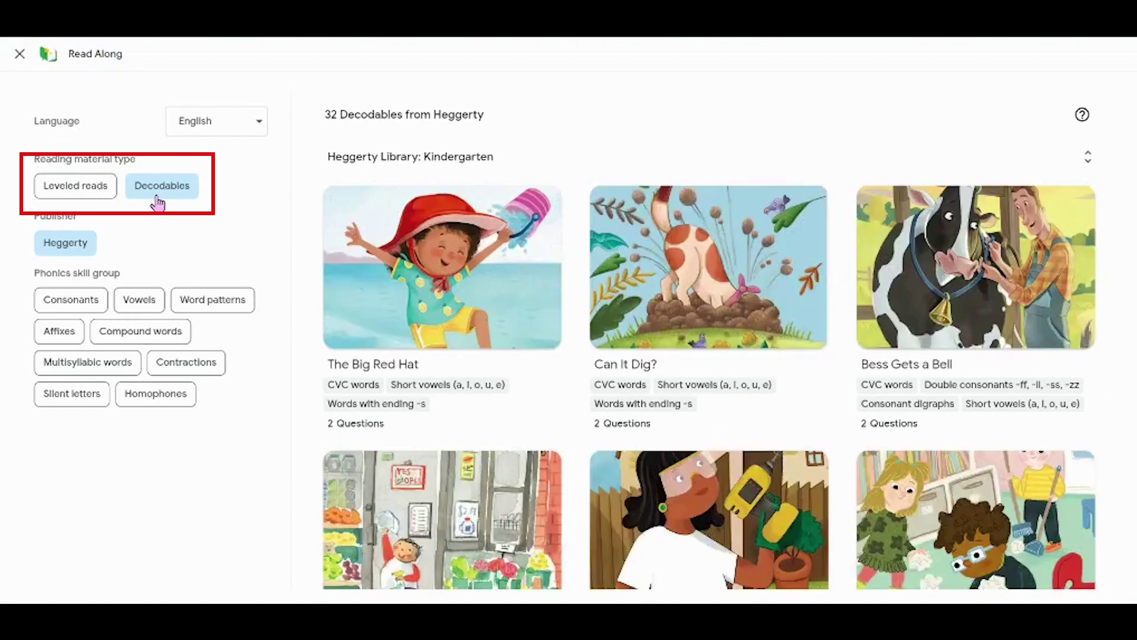
{"action": "left_click", "coordinate": [109, 193]}
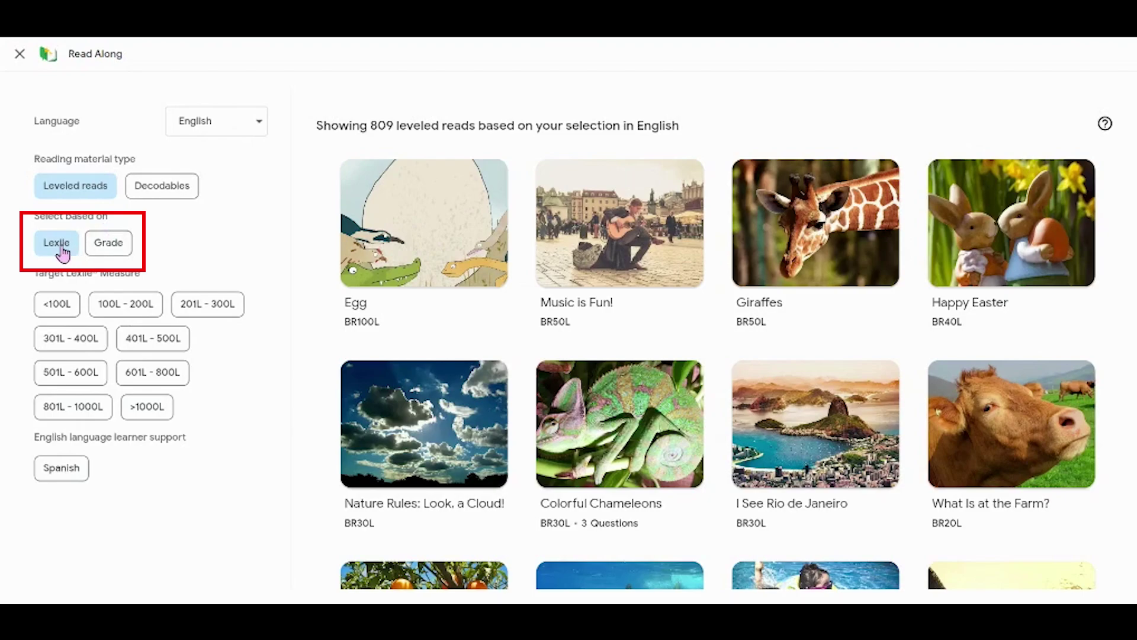
{"action": "left_click", "coordinate": [125, 253]}
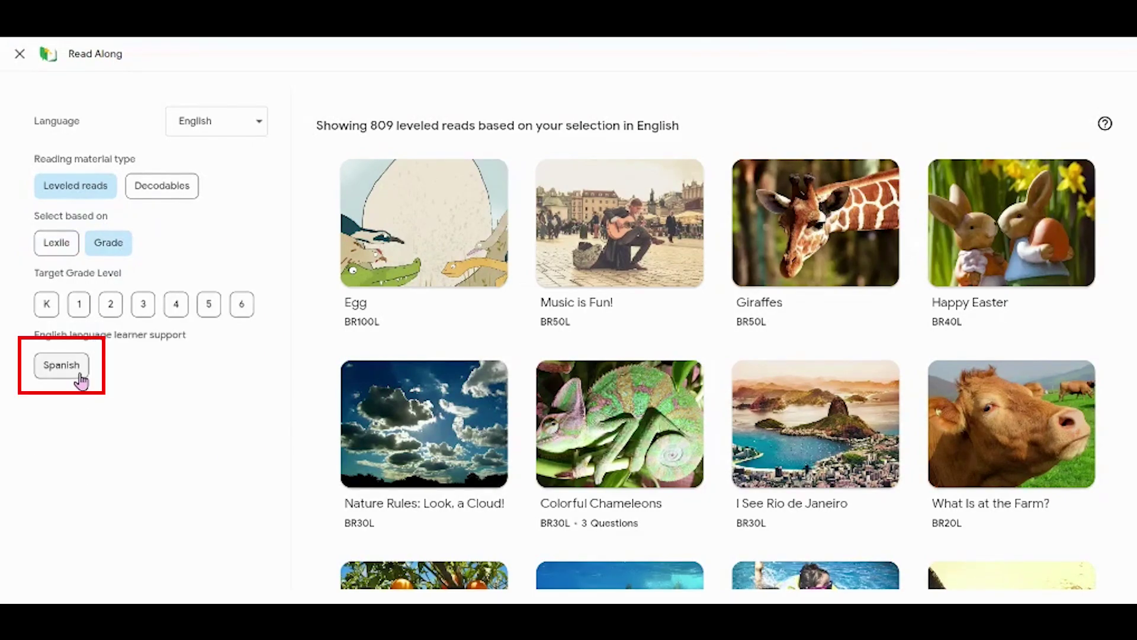
{"action": "left_click", "coordinate": [80, 374]}
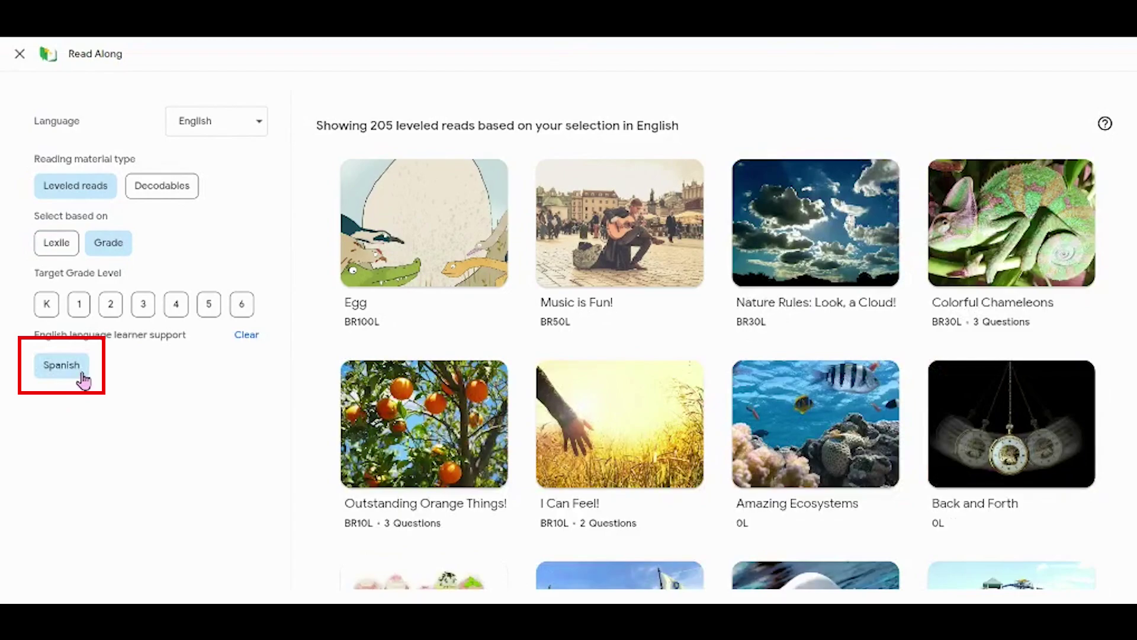
{"action": "left_click", "coordinate": [83, 368]}
{"action": "left_click", "coordinate": [180, 189]}
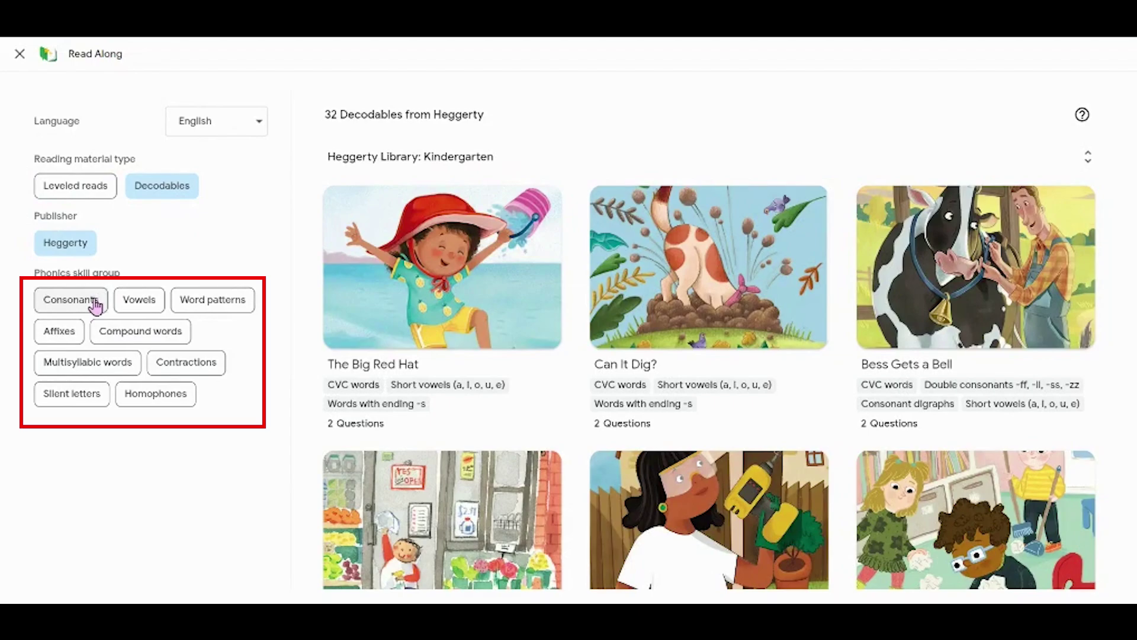
{"action": "left_click", "coordinate": [175, 370]}
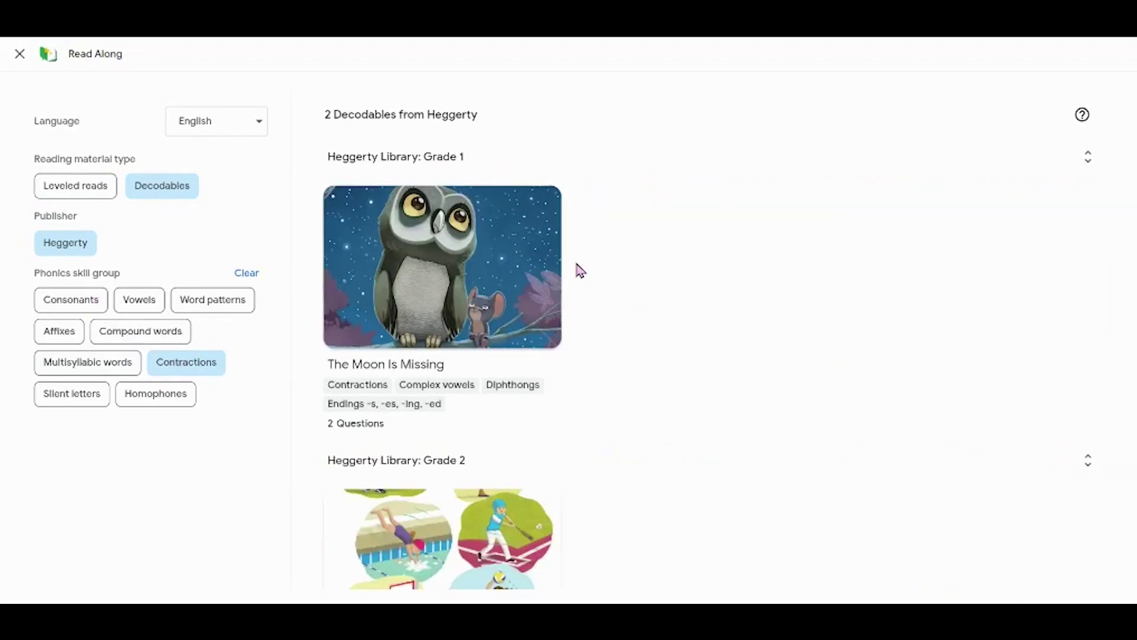
{"action": "scroll", "coordinate": [578, 266], "scroll_direction": "down", "scroll_amount": 3}
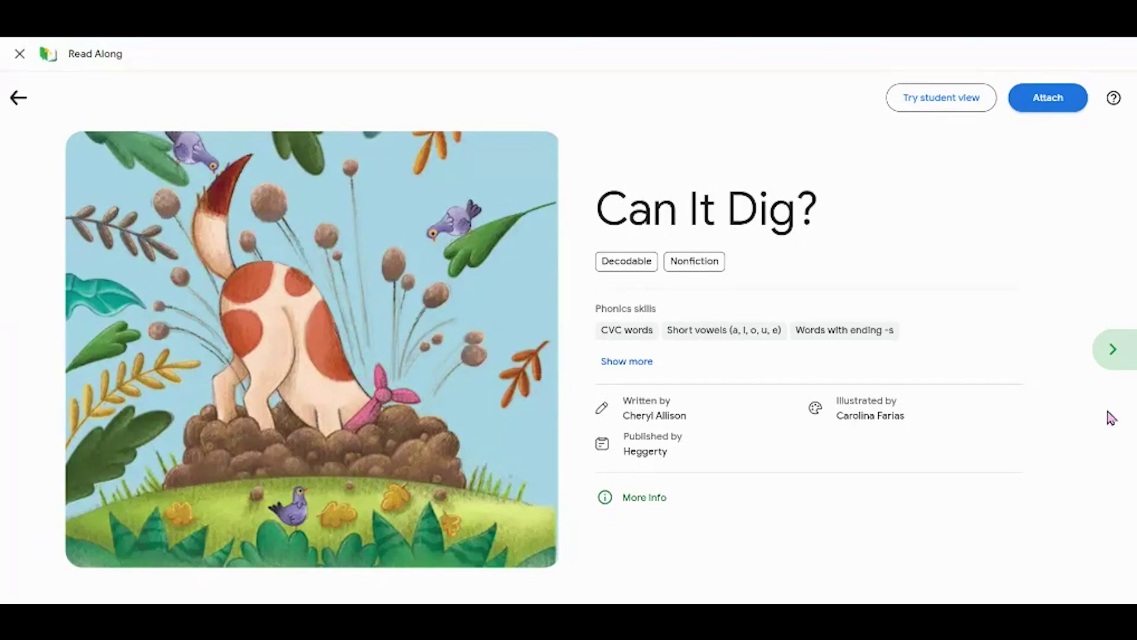
{"action": "left_click", "coordinate": [1114, 351]}
{"action": "left_click", "coordinate": [1114, 351]}
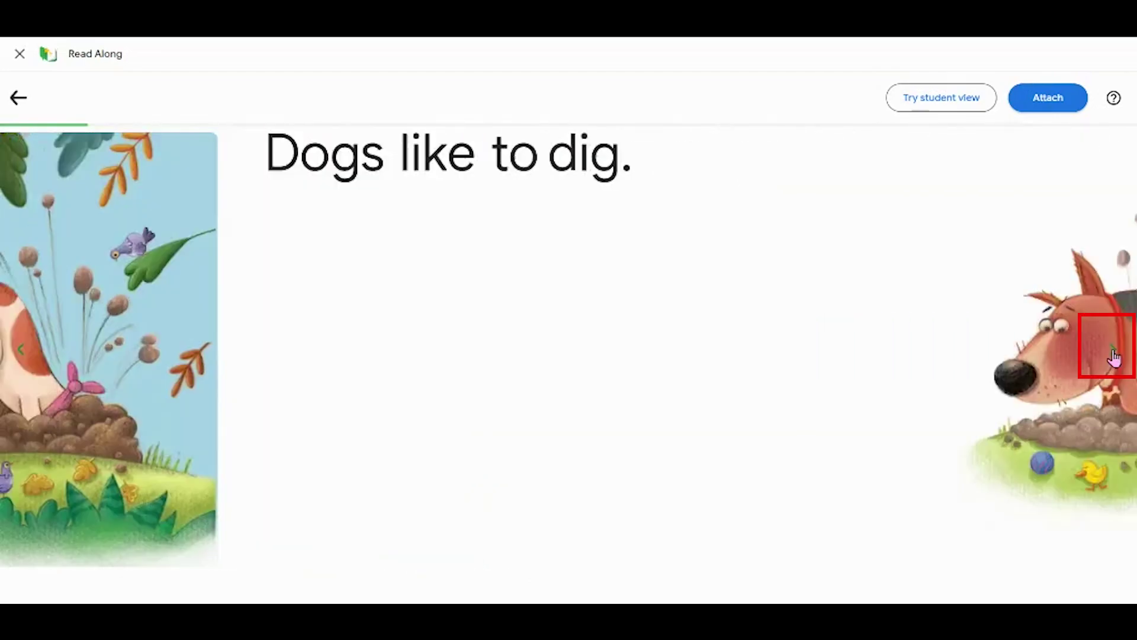
{"action": "left_click", "coordinate": [1114, 352]}
{"action": "left_click", "coordinate": [1113, 353]}
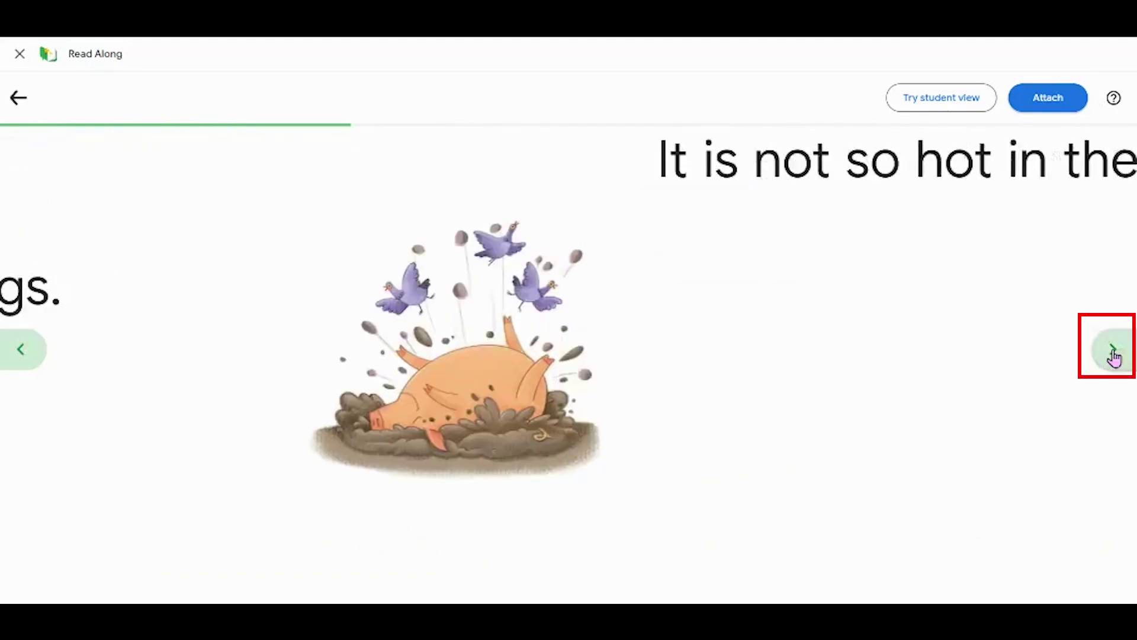
{"action": "left_click", "coordinate": [1114, 353]}
{"action": "left_click", "coordinate": [1113, 352]}
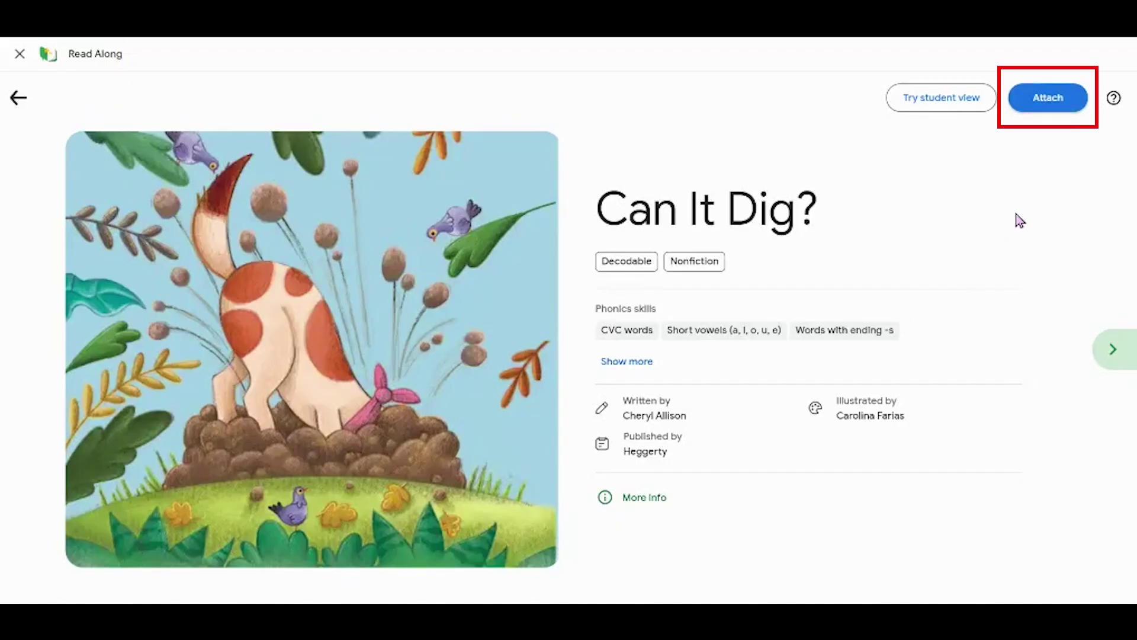
Attach Can It Dig? to the assignment and assign it to just one student
{"action": "left_click", "coordinate": [1034, 113]}
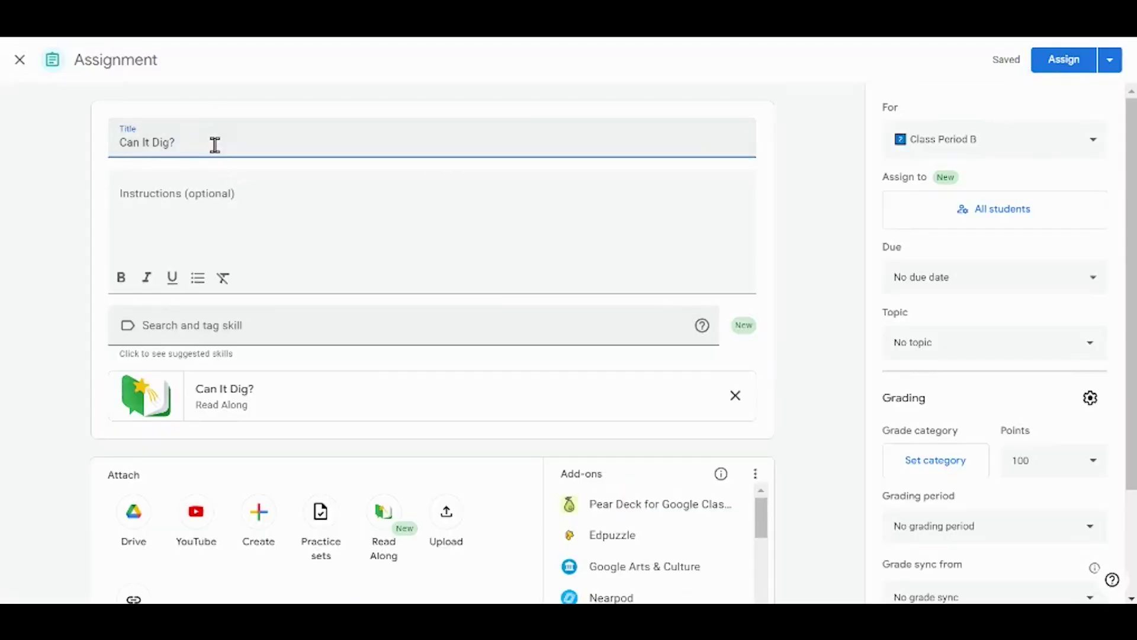
{"action": "left_click", "coordinate": [217, 211]}
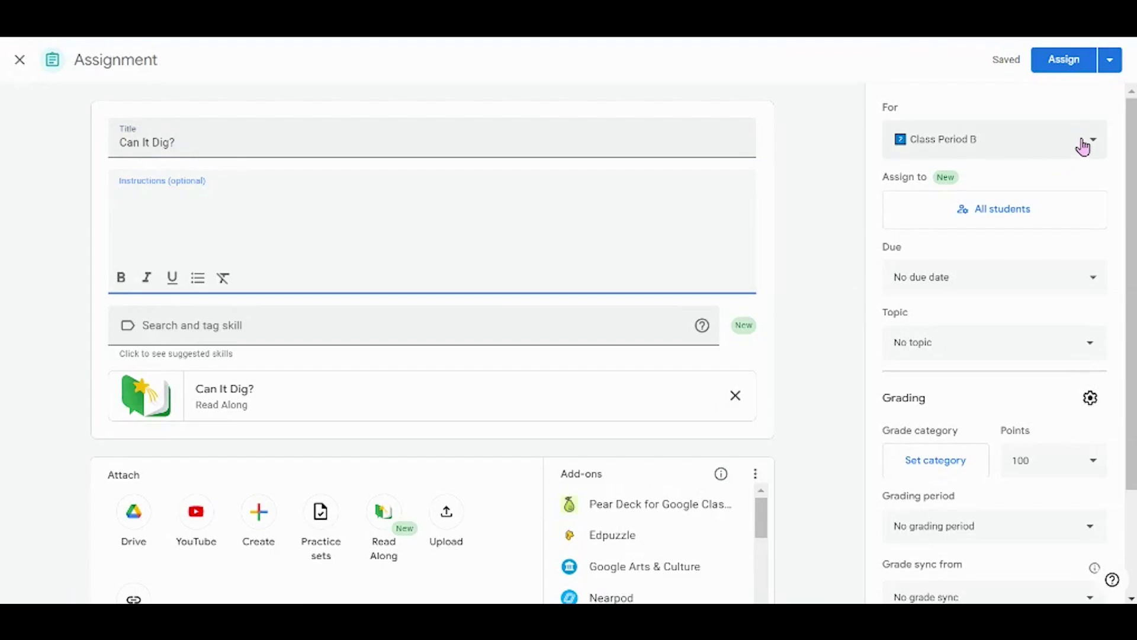
{"action": "left_click", "coordinate": [1031, 217]}
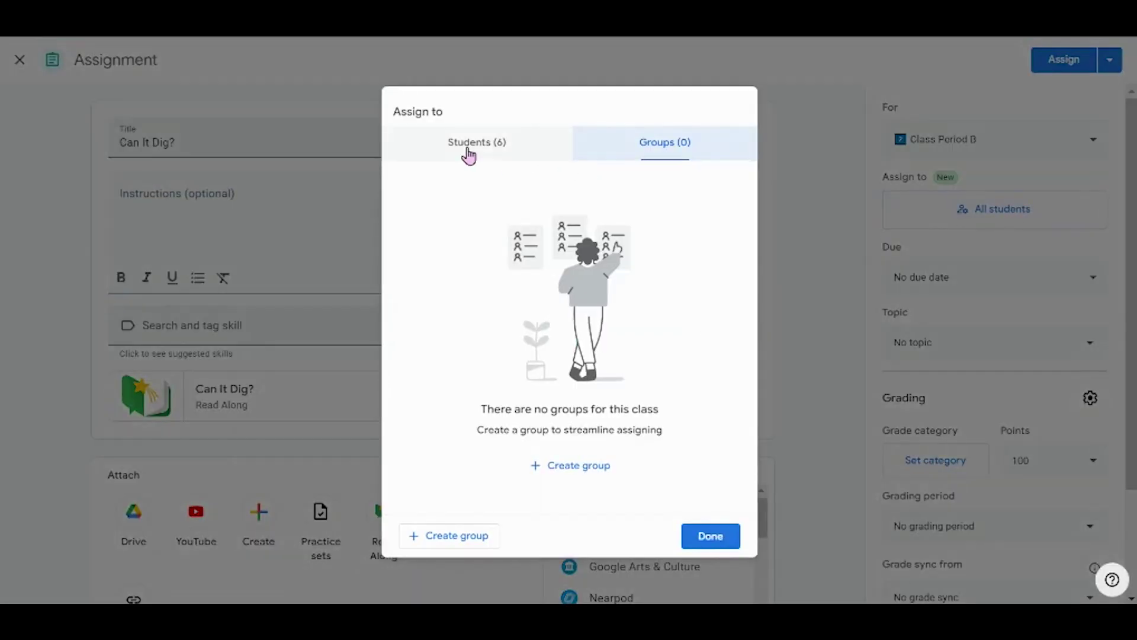
{"action": "left_click", "coordinate": [467, 154]}
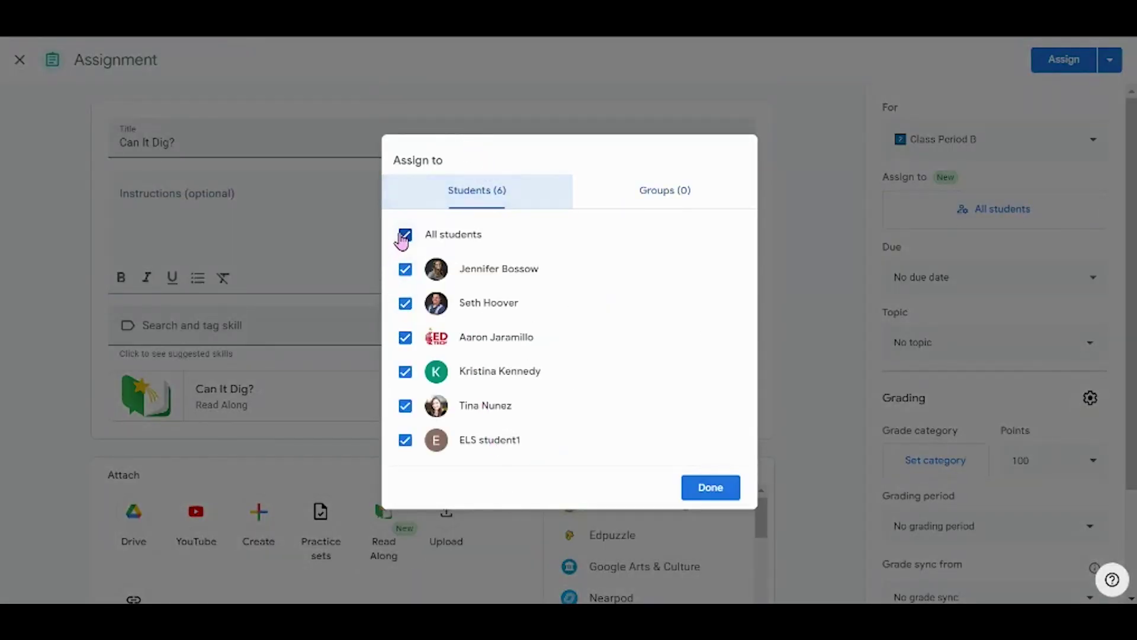
{"action": "left_click", "coordinate": [405, 234]}
{"action": "left_click", "coordinate": [398, 452]}
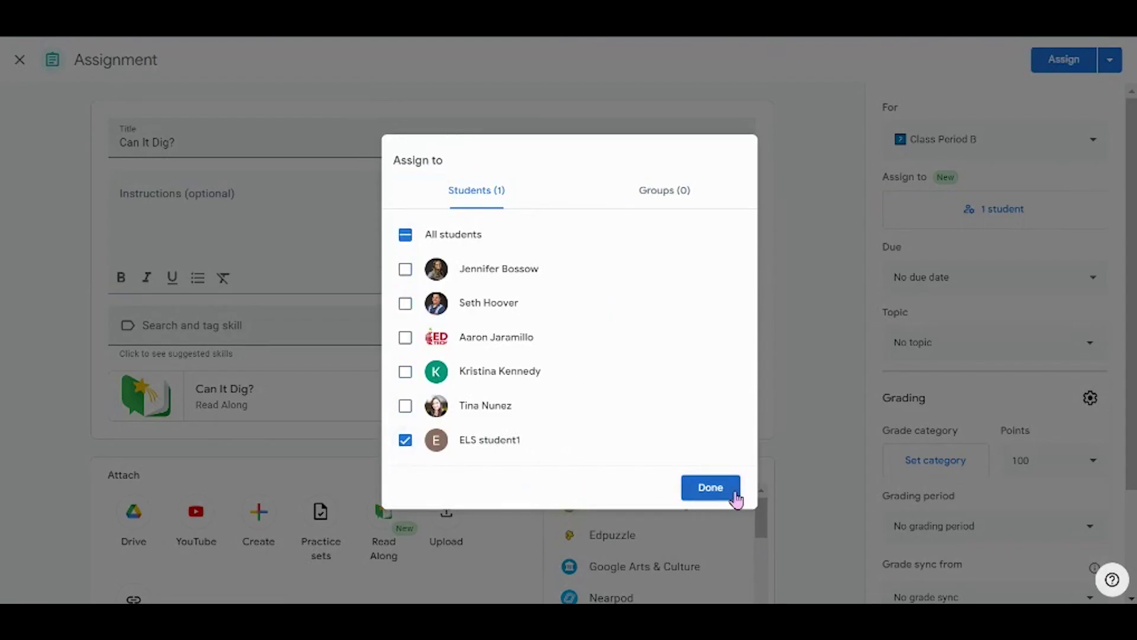
{"action": "left_click", "coordinate": [710, 488]}
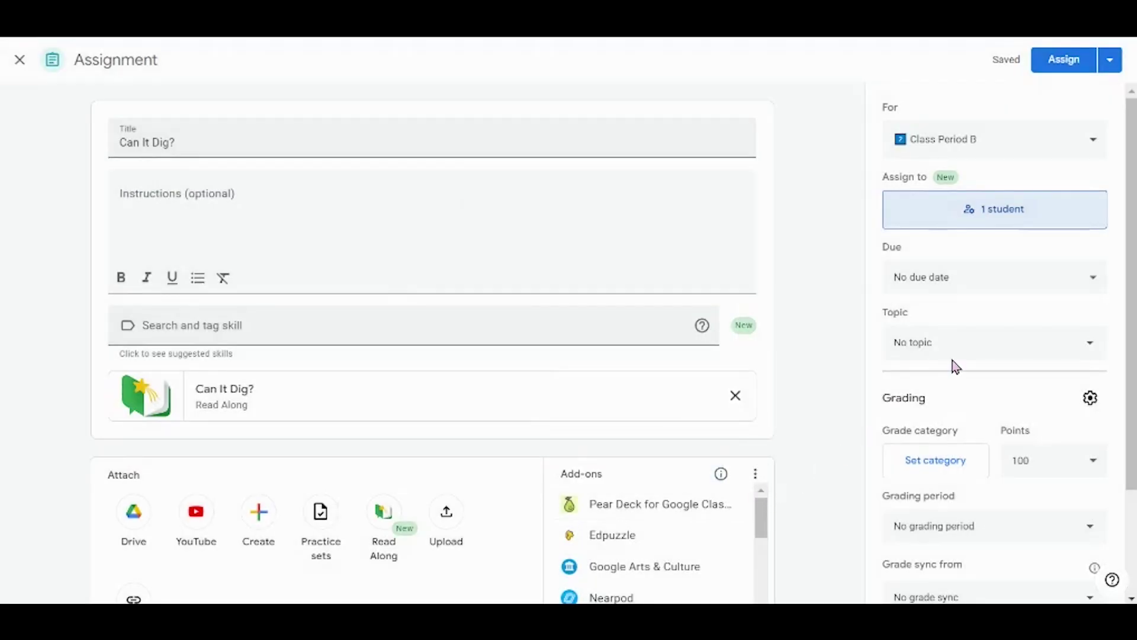
Leave the due date and topic unset and post the assignment
{"action": "left_click", "coordinate": [1048, 277]}
{"action": "left_click", "coordinate": [1088, 343]}
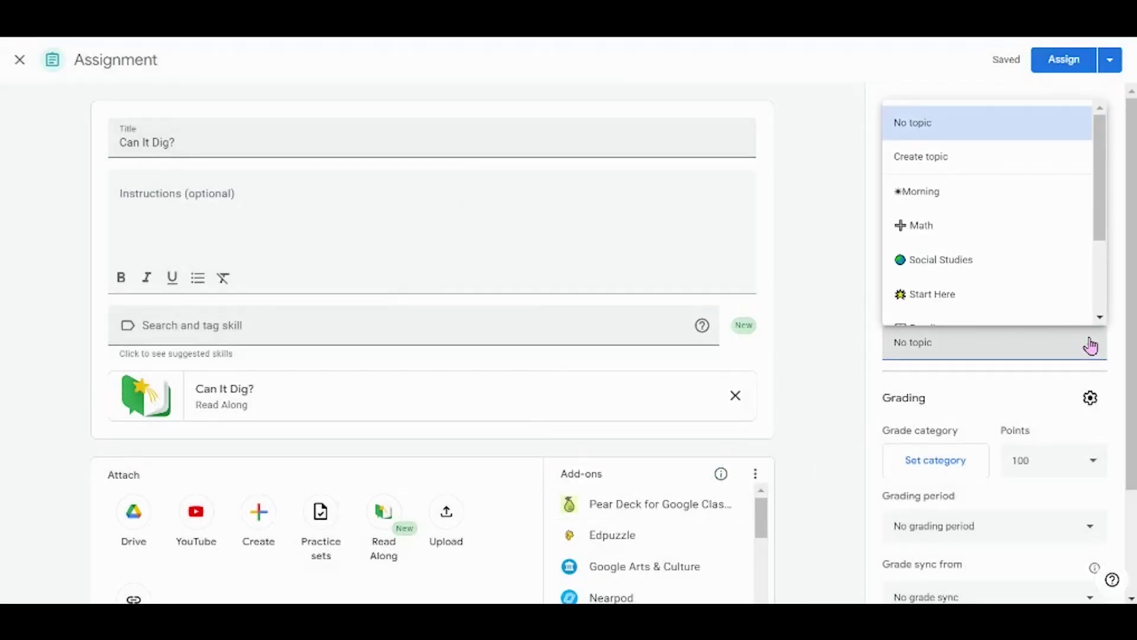
{"action": "scroll", "coordinate": [1073, 391], "scroll_direction": "down", "scroll_amount": 2}
{"action": "scroll", "coordinate": [1053, 507], "scroll_direction": "down", "scroll_amount": 1}
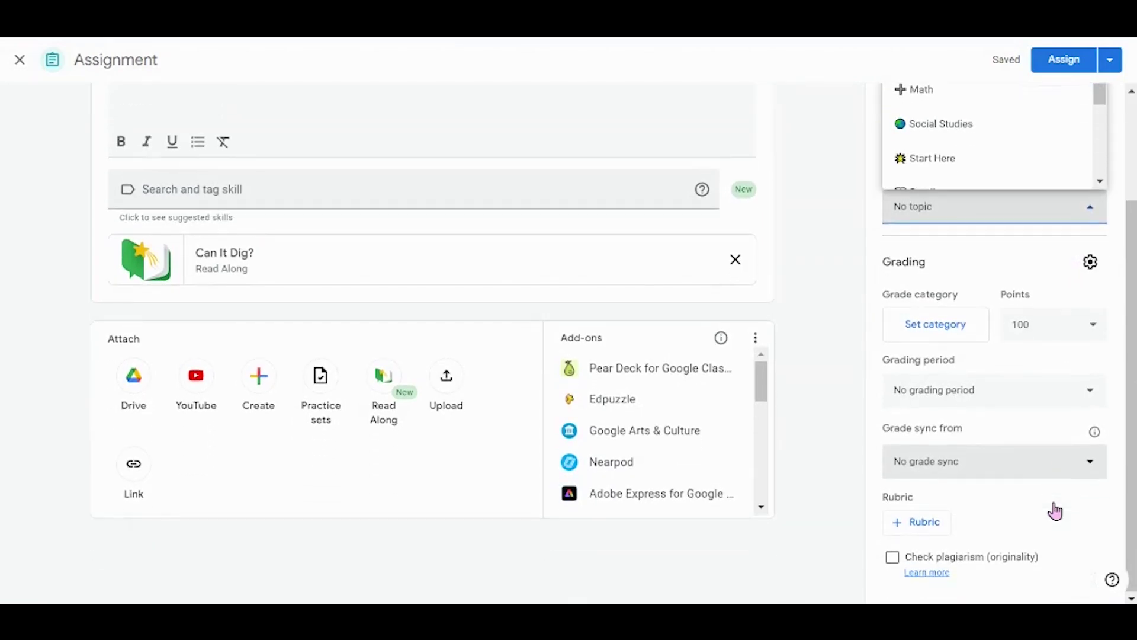
{"action": "left_click", "coordinate": [796, 477]}
{"action": "scroll", "coordinate": [801, 374], "scroll_direction": "up", "scroll_amount": 3}
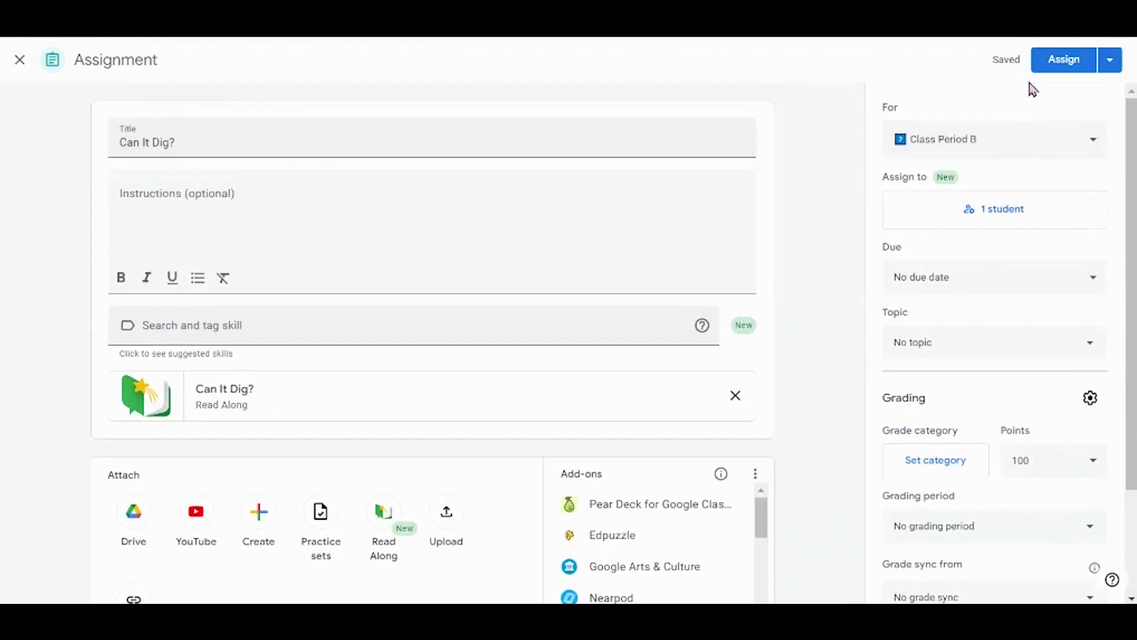
{"action": "left_click", "coordinate": [1056, 66]}
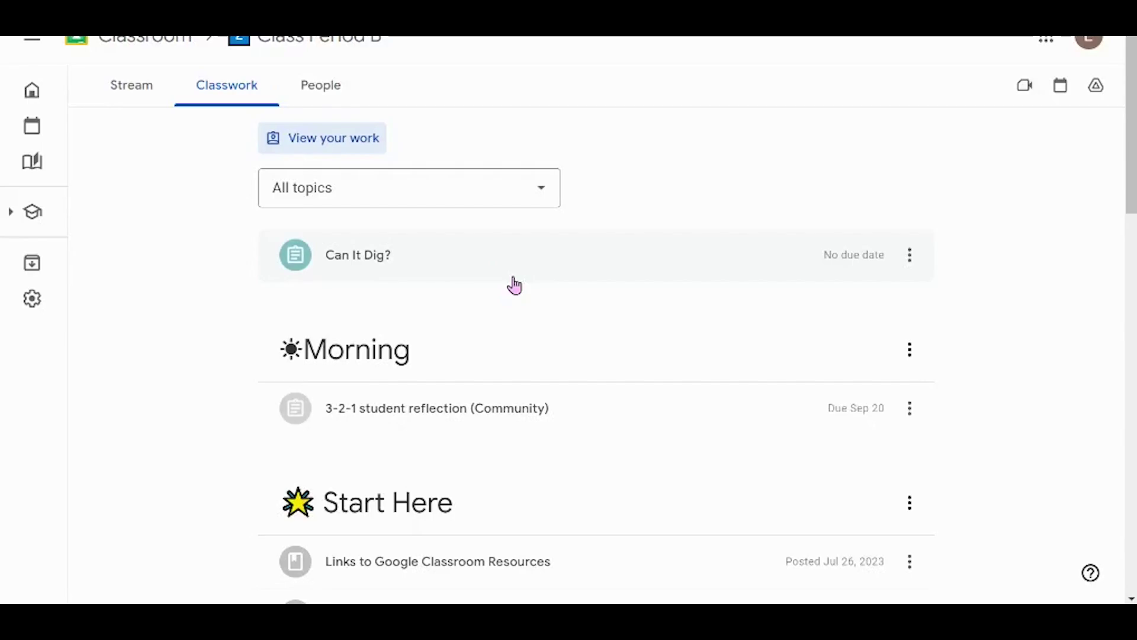
Expand the Can It Dig? assignment in the Classwork list
{"action": "left_click", "coordinate": [399, 268]}
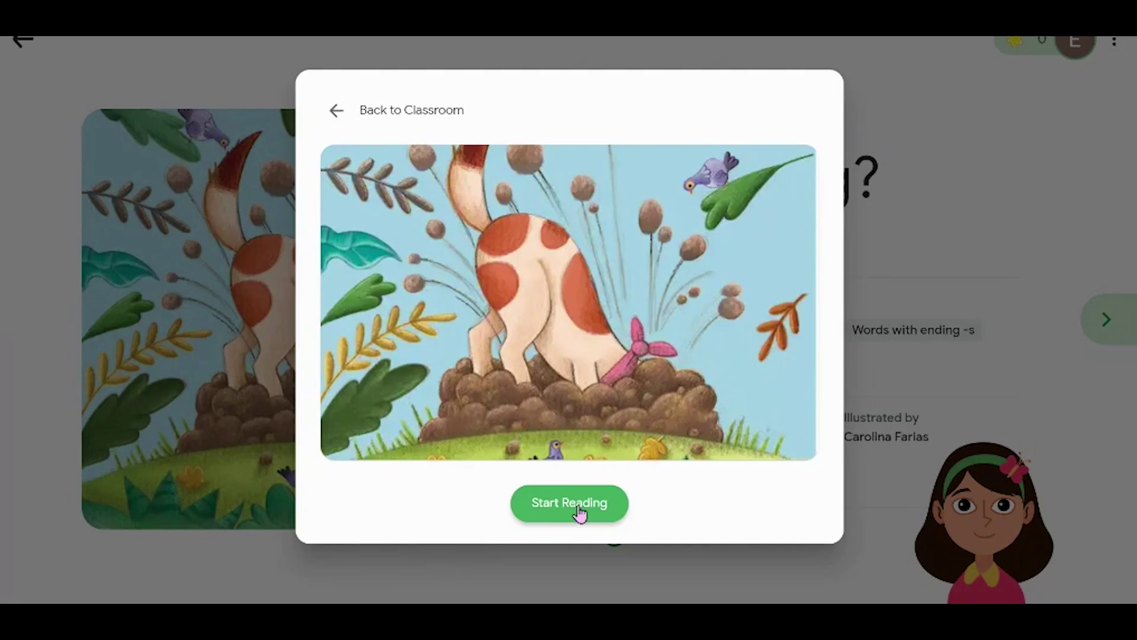
Read the book aloud with microphone access allowed, answer 'dogs, ducks and pigs', and turn it in
{"action": "left_click", "coordinate": [579, 513]}
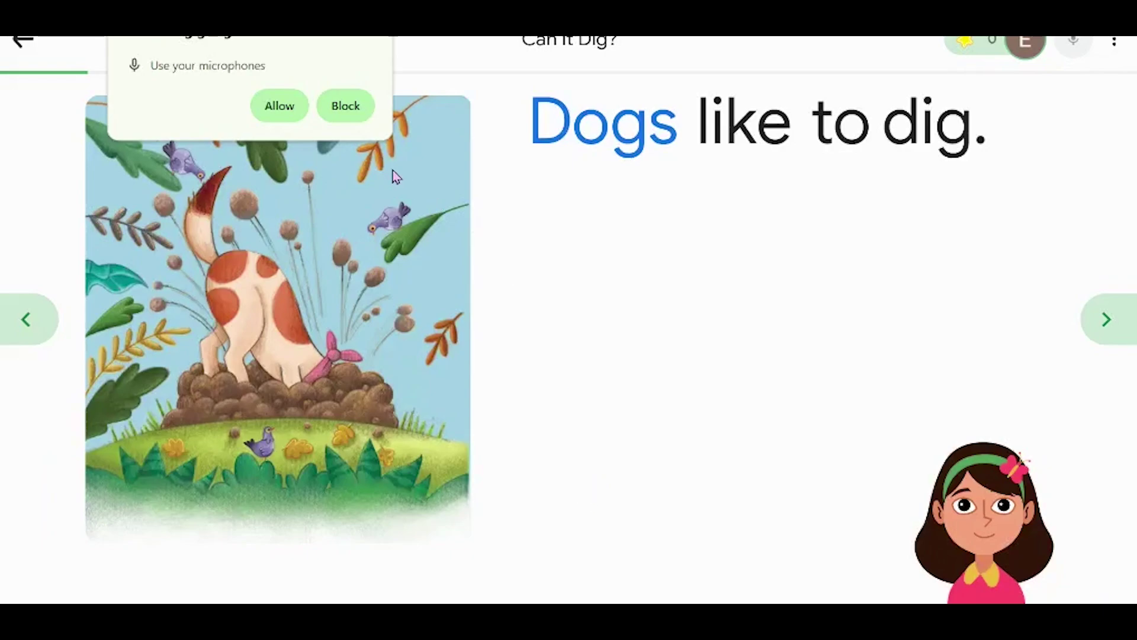
{"action": "left_click", "coordinate": [274, 109]}
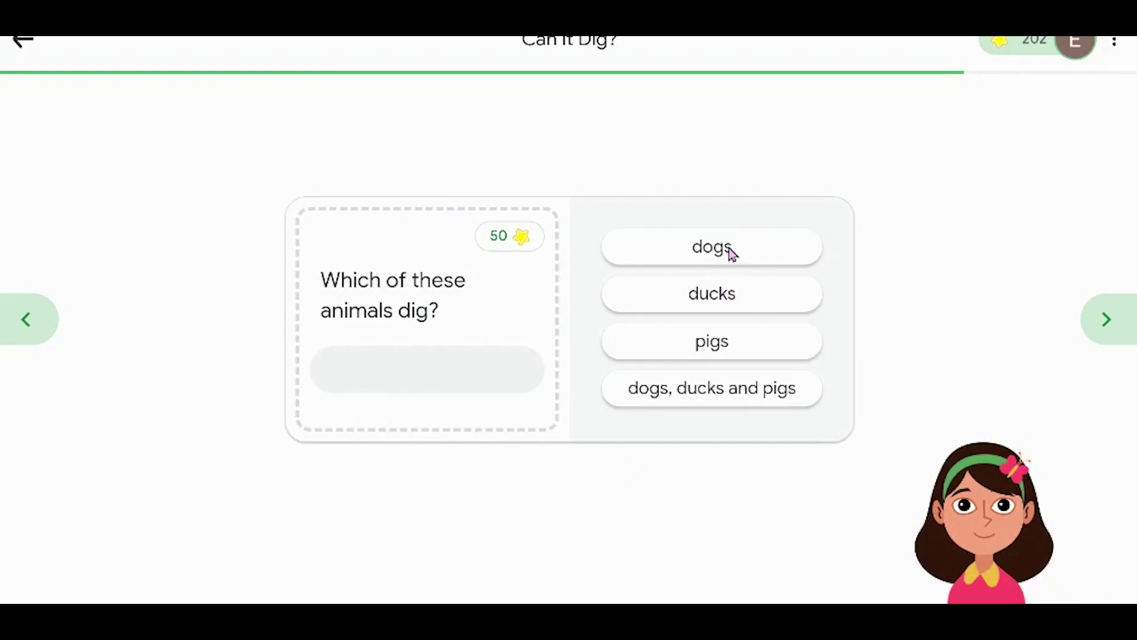
{"action": "left_click", "coordinate": [808, 388]}
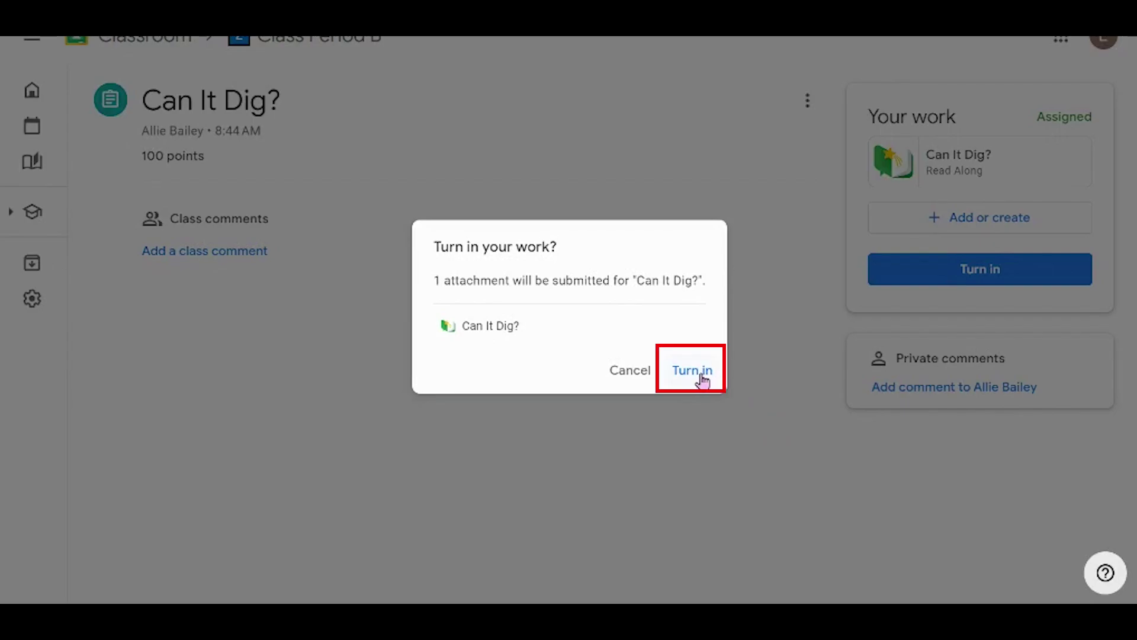
{"action": "left_click", "coordinate": [703, 377]}
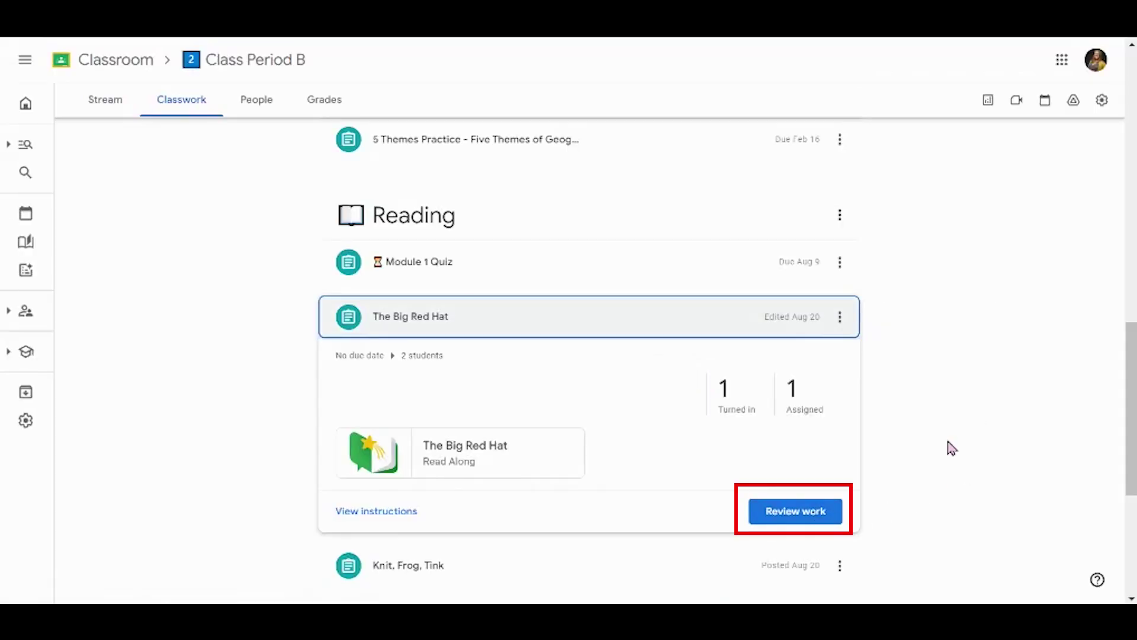
Open Review work for The Big Red Hat and browse the class Accuracy and Comprehension charts
{"action": "left_click", "coordinate": [798, 514]}
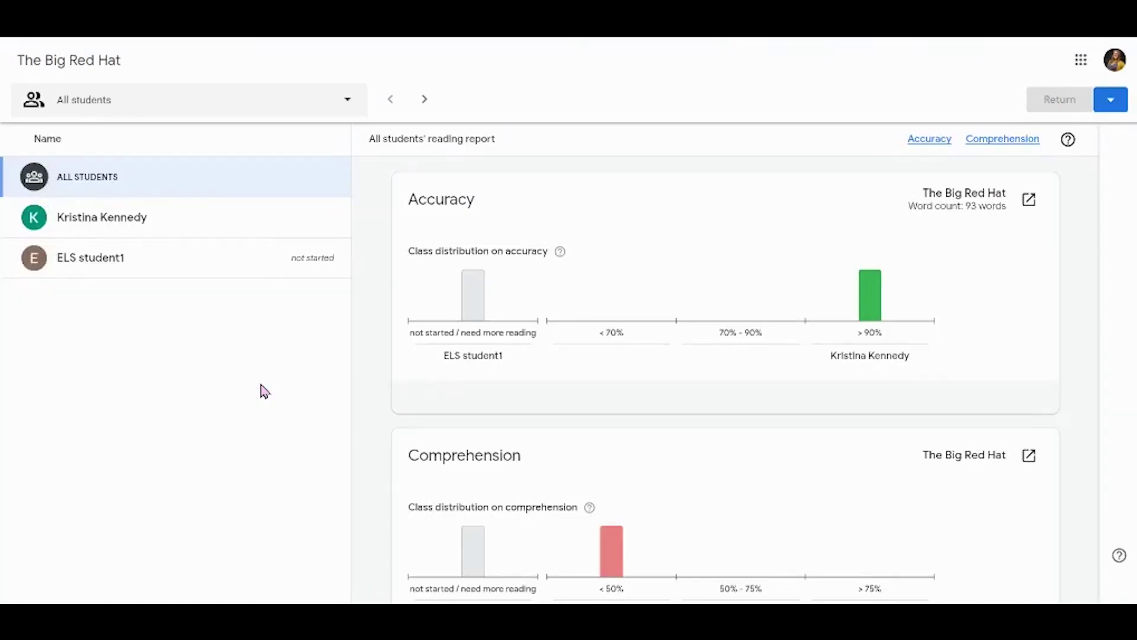
{"action": "scroll", "coordinate": [736, 284], "scroll_direction": "down", "scroll_amount": 3}
{"action": "scroll", "coordinate": [736, 287], "scroll_direction": "up", "scroll_amount": 3}
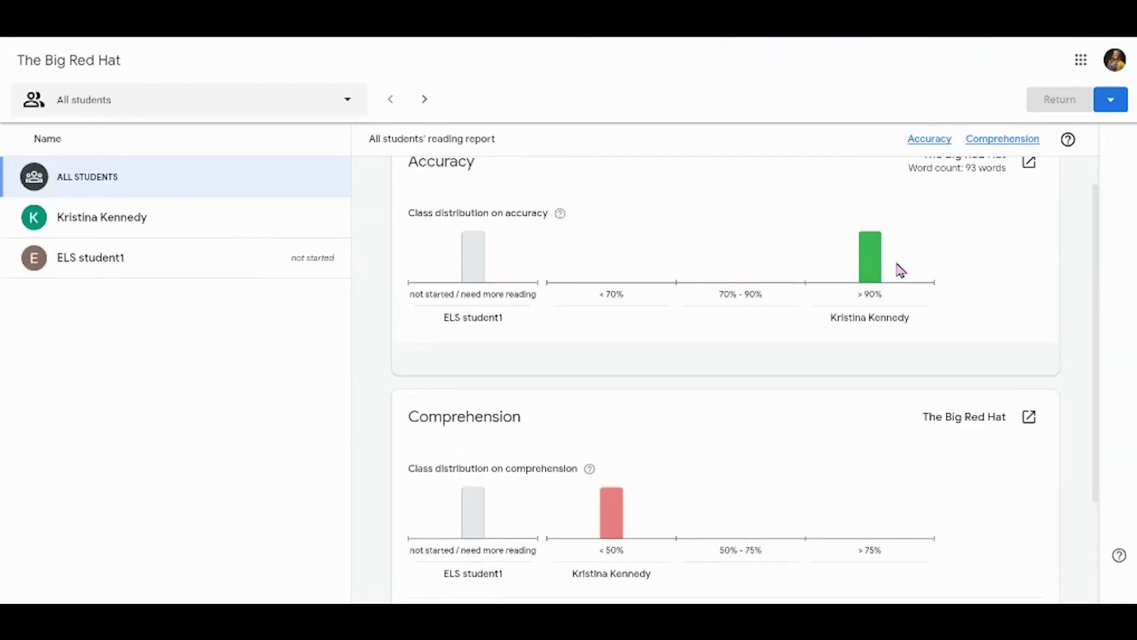
{"action": "scroll", "coordinate": [900, 269], "scroll_direction": "down", "scroll_amount": 1}
{"action": "scroll", "coordinate": [900, 269], "scroll_direction": "down", "scroll_amount": 1}
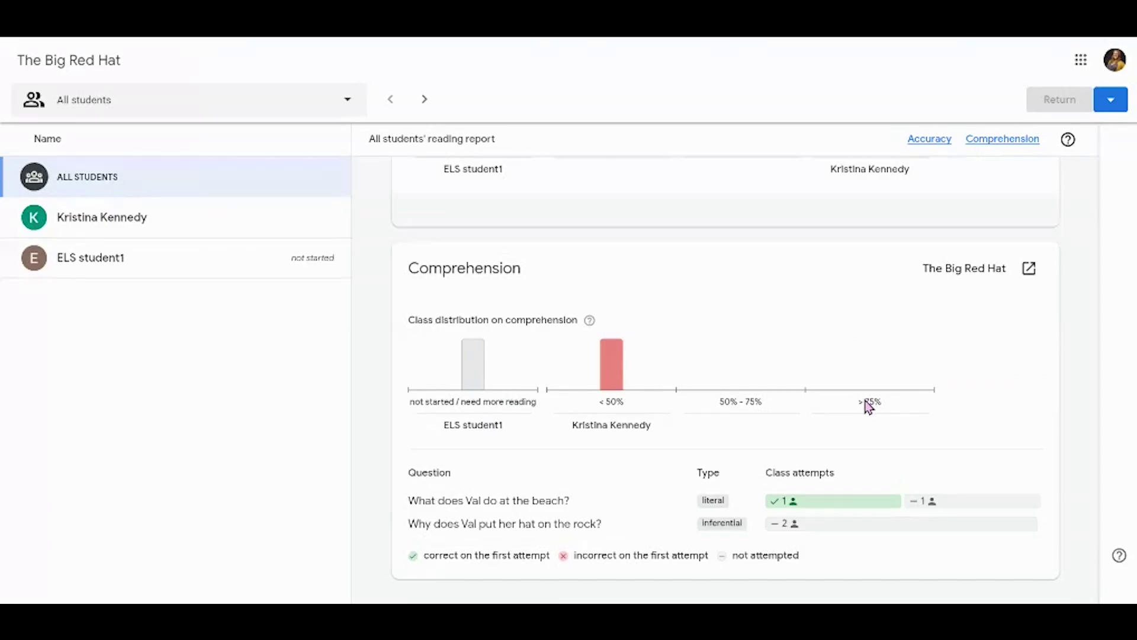
{"action": "scroll", "coordinate": [865, 407], "scroll_direction": "up", "scroll_amount": 2}
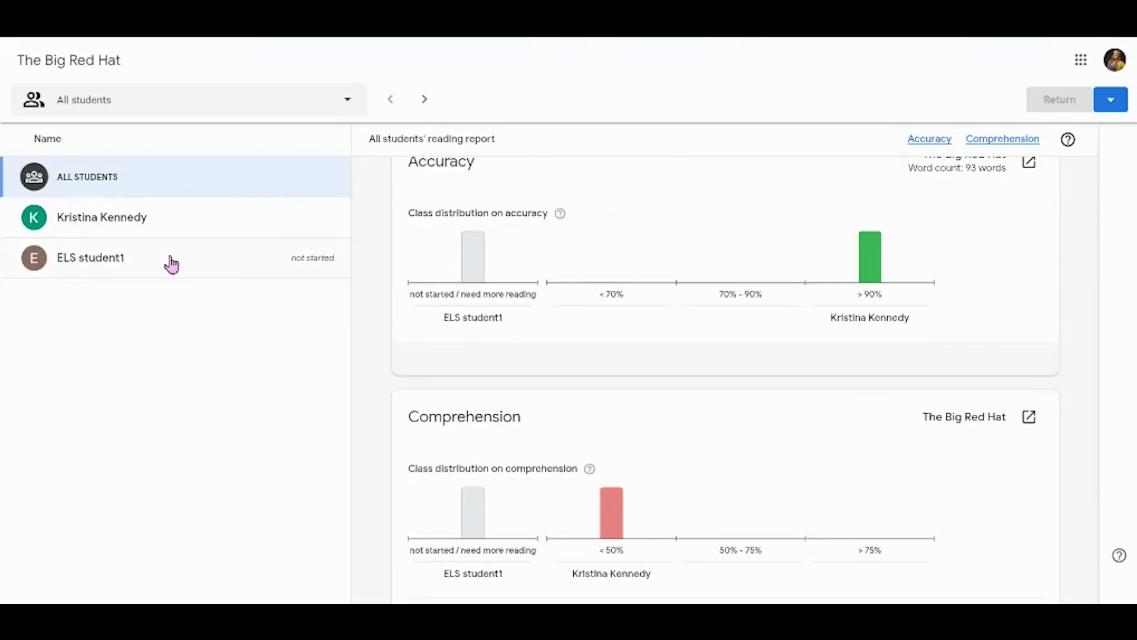
Open the student's reading report and review the Accuracy, Comprehension and Overall progress sections
{"action": "left_click", "coordinate": [125, 225]}
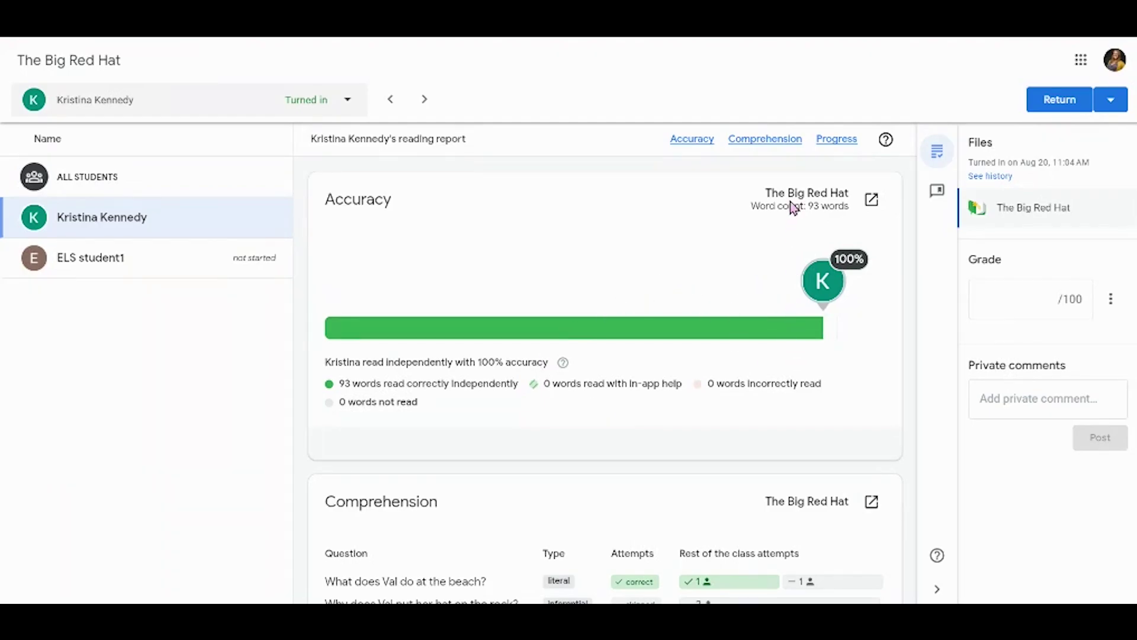
{"action": "scroll", "coordinate": [786, 279], "scroll_direction": "down", "scroll_amount": 3}
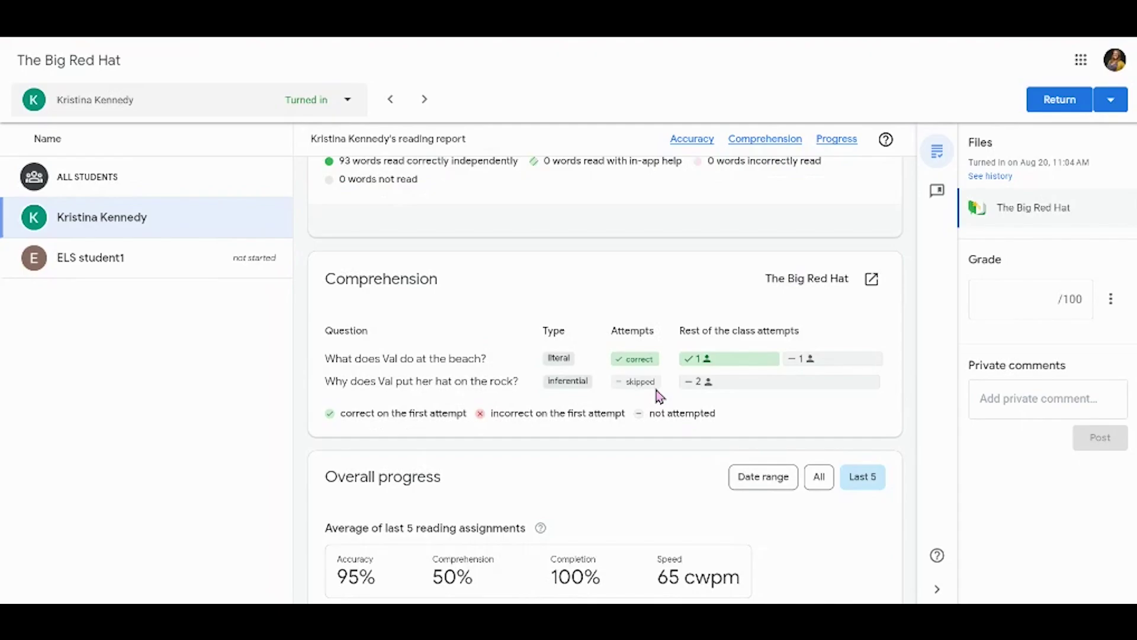
{"action": "scroll", "coordinate": [659, 396], "scroll_direction": "down", "scroll_amount": 3}
{"action": "scroll", "coordinate": [586, 348], "scroll_direction": "down", "scroll_amount": 1}
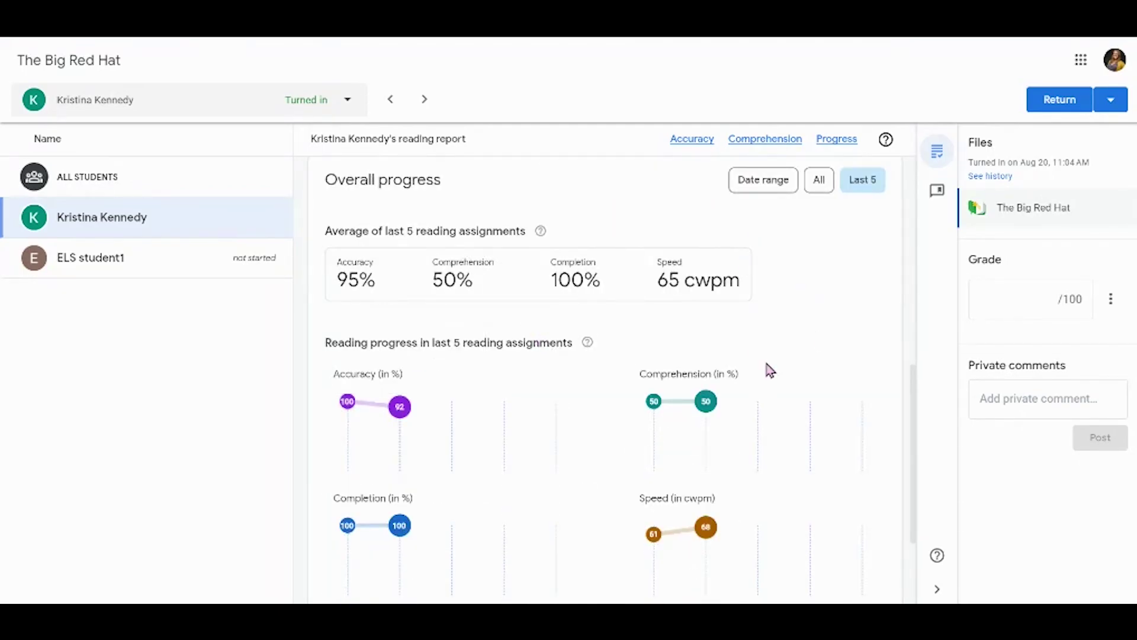
{"action": "mouse_move", "coordinate": [348, 405]}
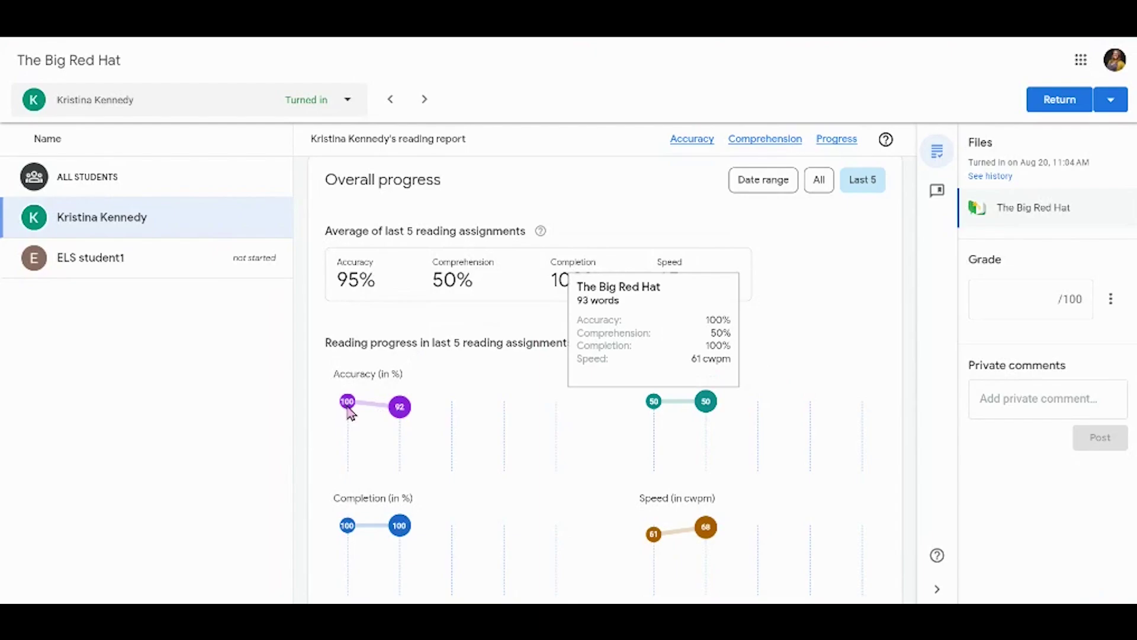
{"action": "mouse_move", "coordinate": [411, 419]}
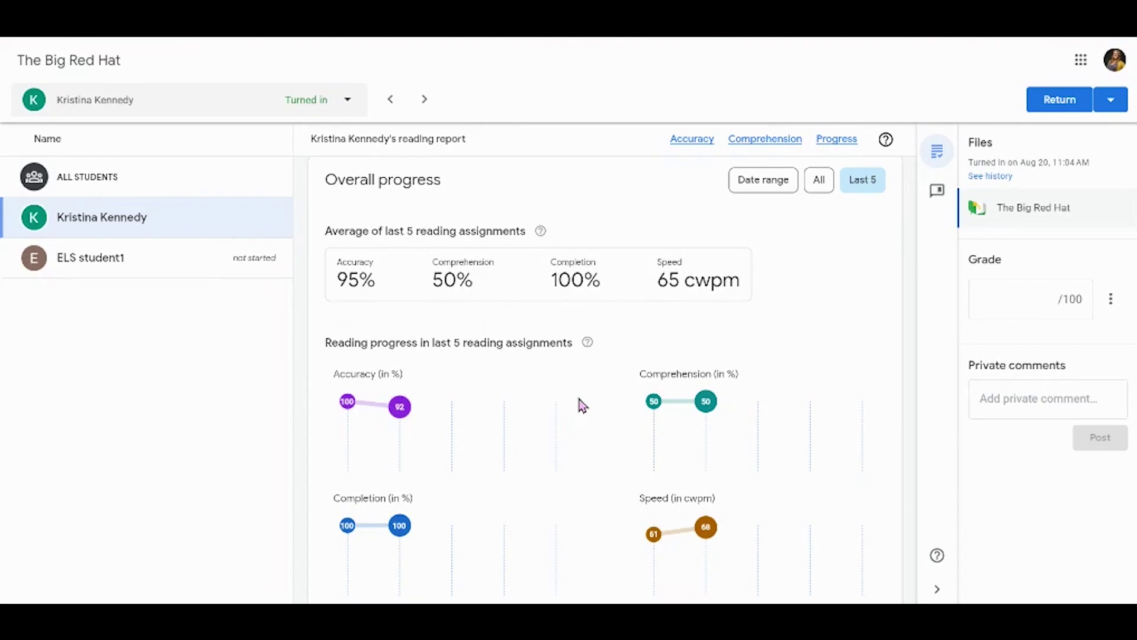
Return to the top of the report and leave the Grade box blank
{"action": "scroll", "coordinate": [580, 406], "scroll_direction": "down", "scroll_amount": 3}
{"action": "scroll", "coordinate": [617, 406], "scroll_direction": "up", "scroll_amount": 6}
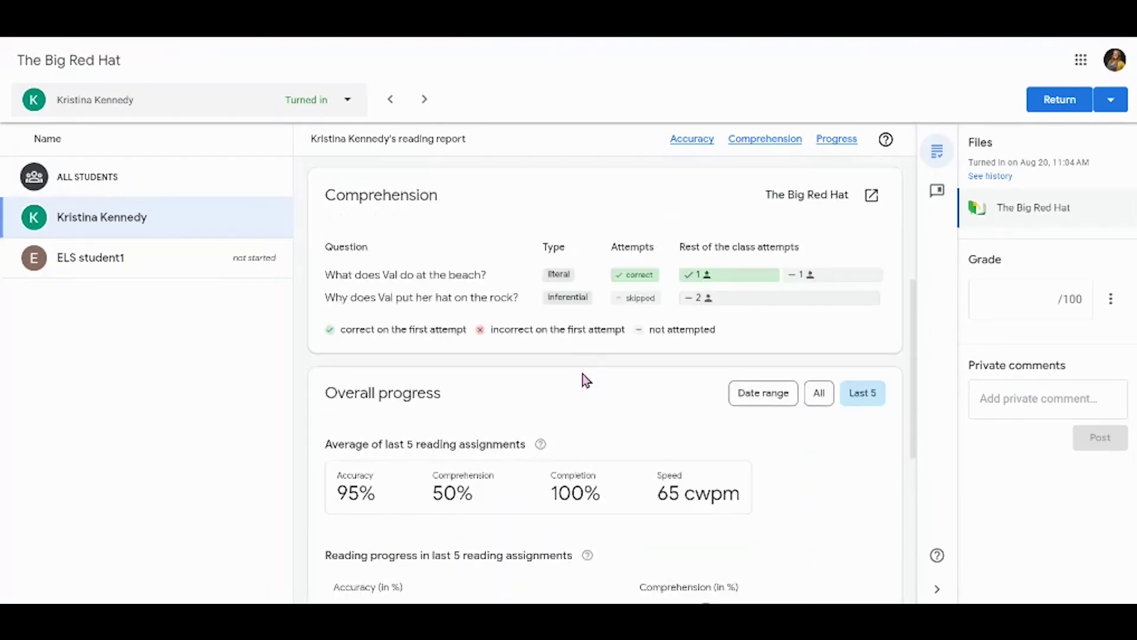
{"action": "scroll", "coordinate": [601, 382], "scroll_direction": "up", "scroll_amount": 5}
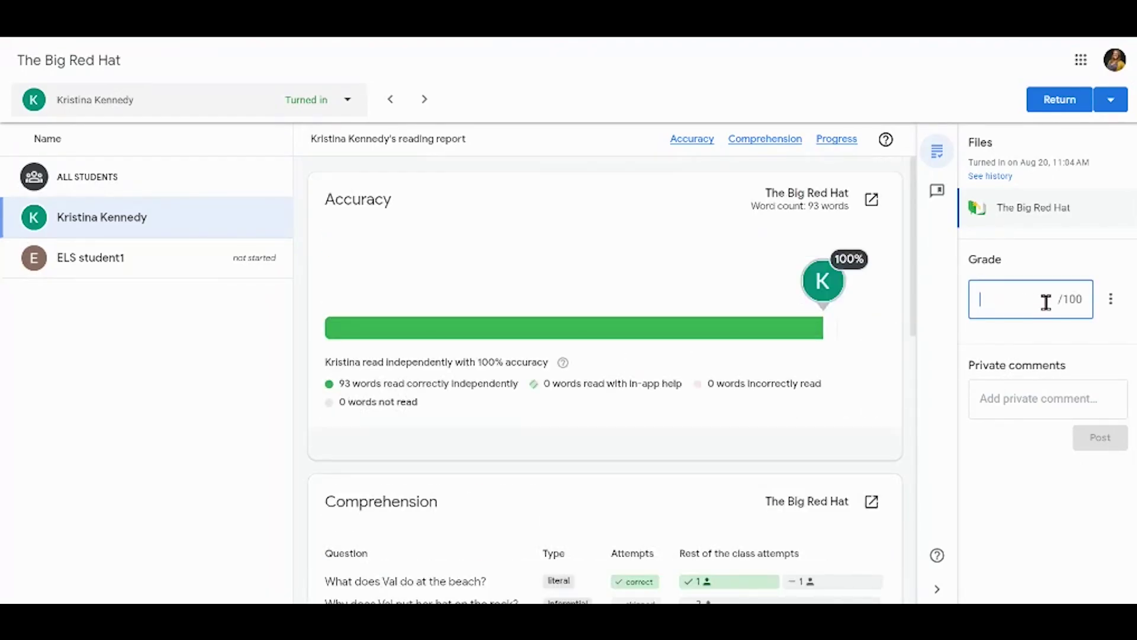
{"action": "left_click", "coordinate": [1046, 301]}
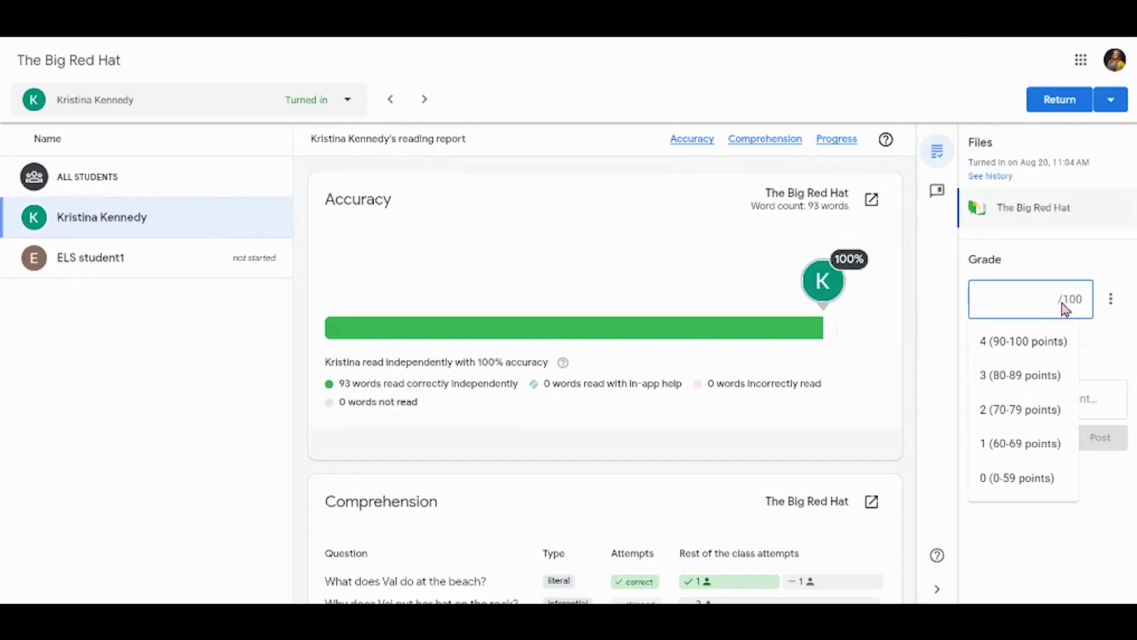
{"action": "left_click", "coordinate": [1102, 240]}
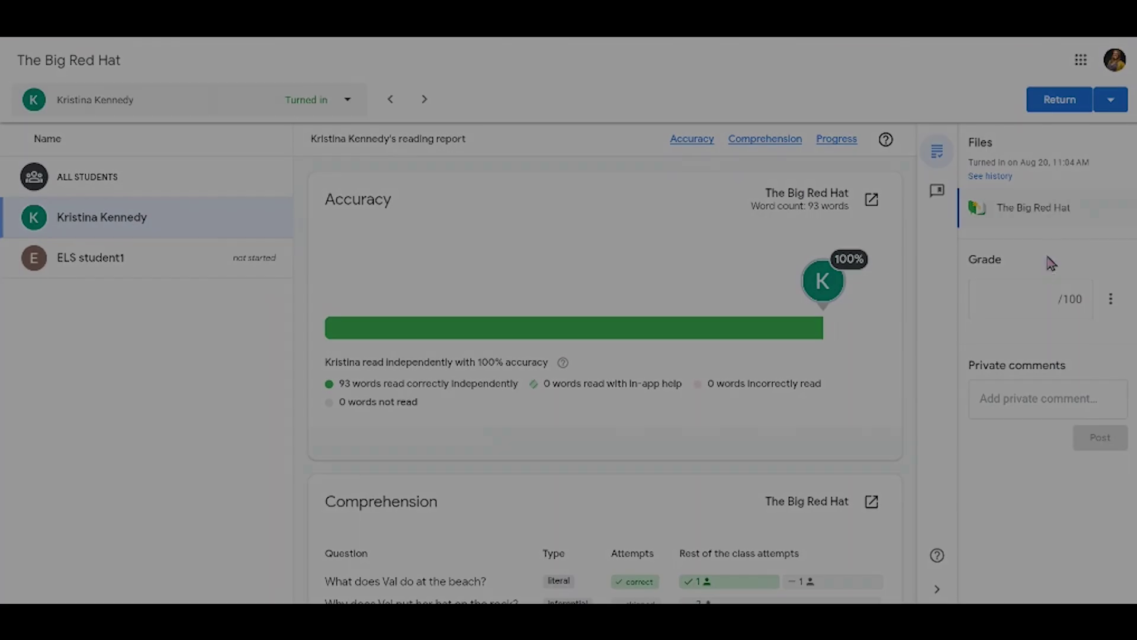